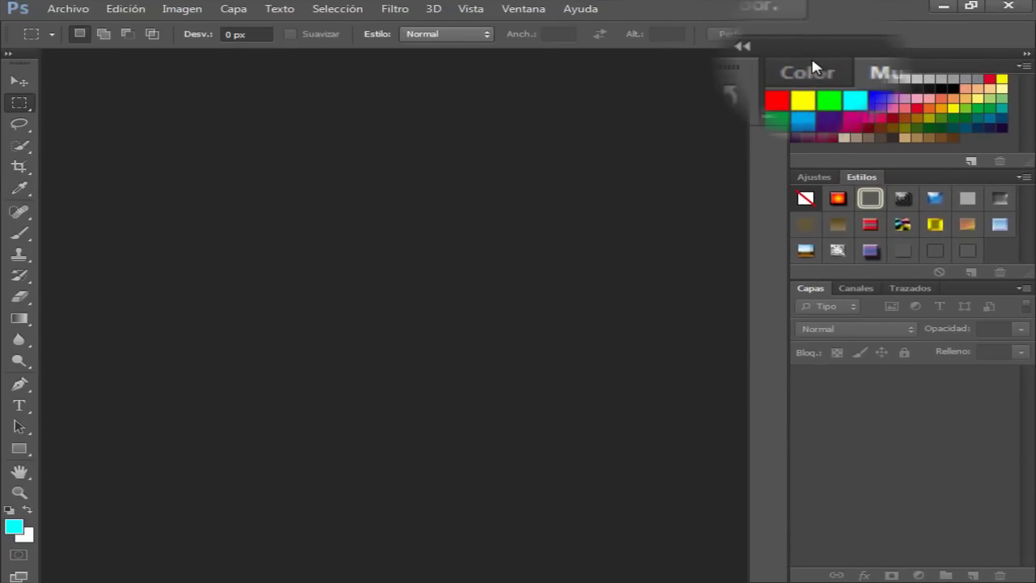
Step: Move the floating panel group, collapse it to icons, and dock it back in the right column
{"action": "left_click_drag", "start_coordinate": [811, 55], "coordinate": [817, 51]}
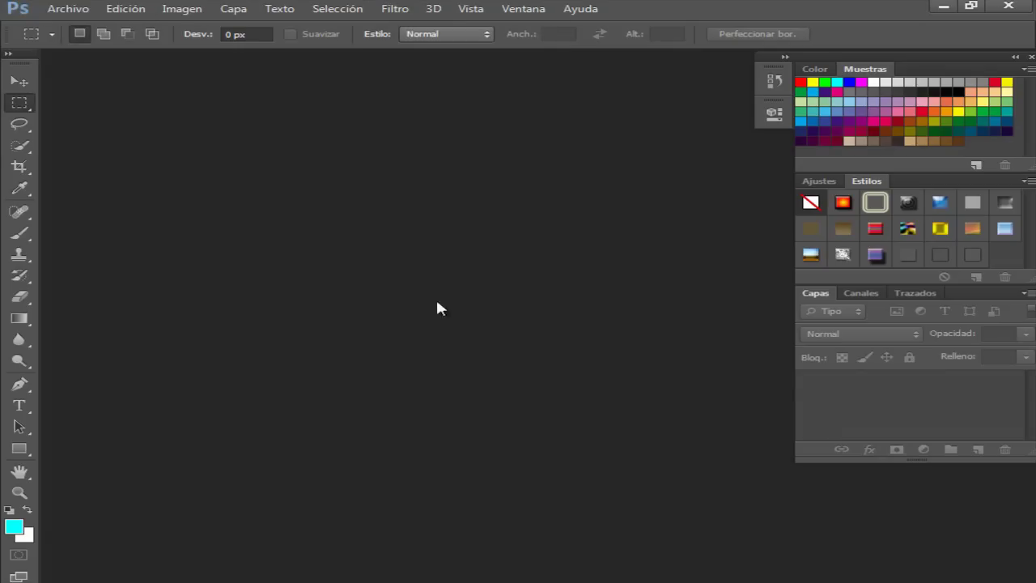
{"action": "left_click_drag", "start_coordinate": [815, 58], "coordinate": [804, 51]}
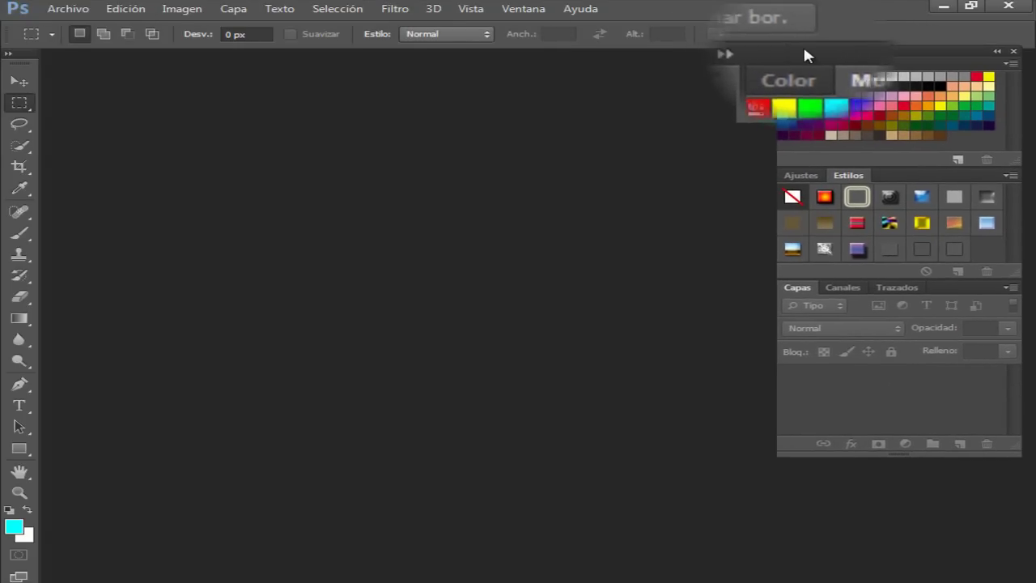
{"action": "left_click", "coordinate": [997, 52]}
{"action": "double_click", "coordinate": [840, 26]}
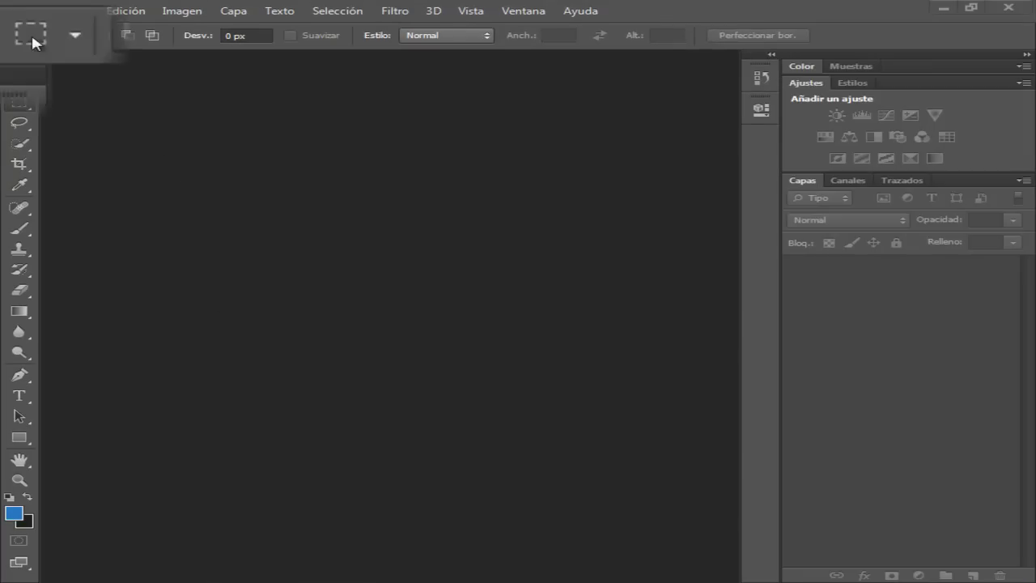
Step: Open tumblr_mk6h7fTxlS1r0i9t4o1_500_large.jpg from Mis imágenes
{"action": "left_click", "coordinate": [55, 14]}
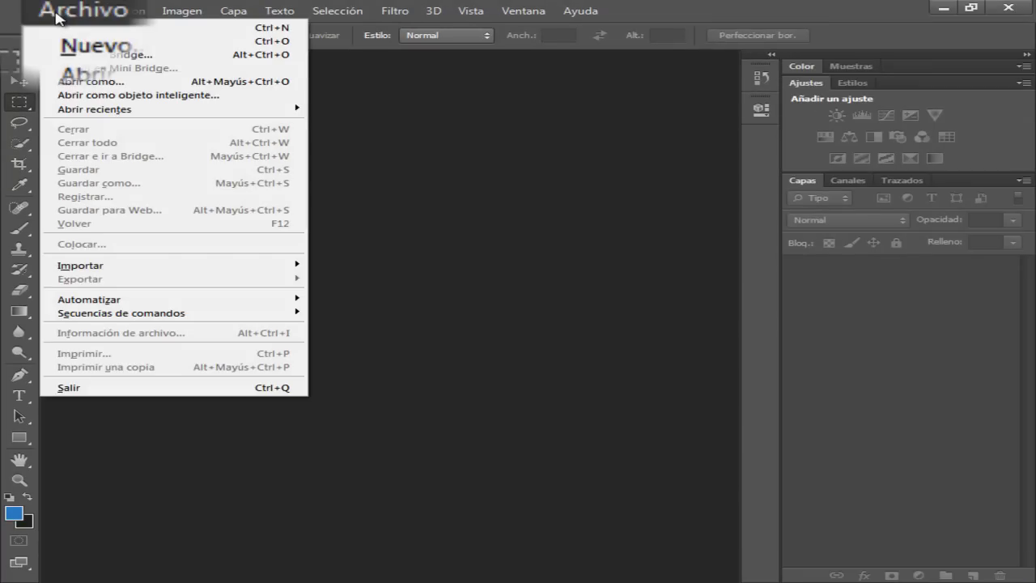
{"action": "left_click", "coordinate": [92, 40]}
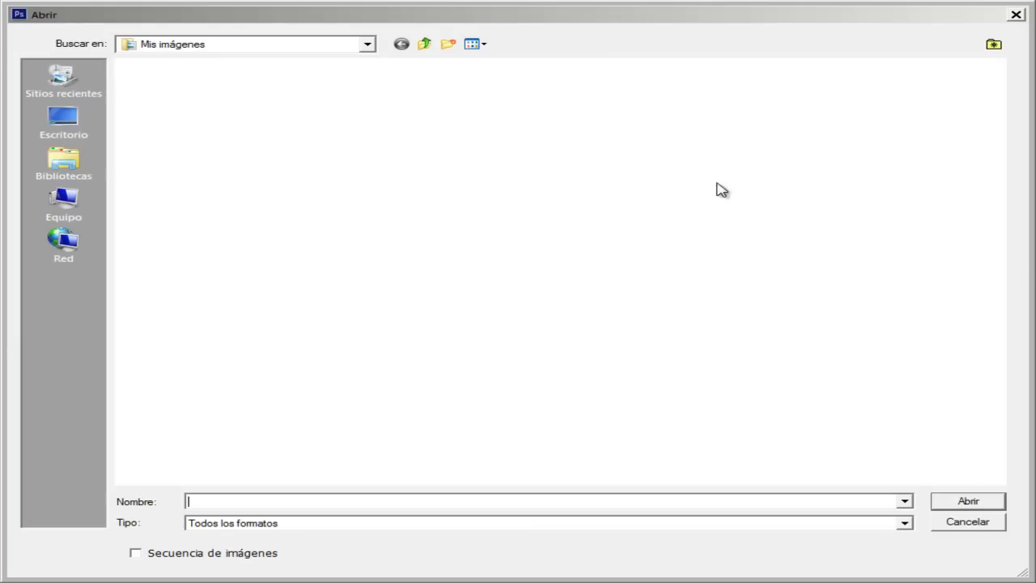
{"action": "left_click_drag", "start_coordinate": [1002, 205], "coordinate": [995, 341]}
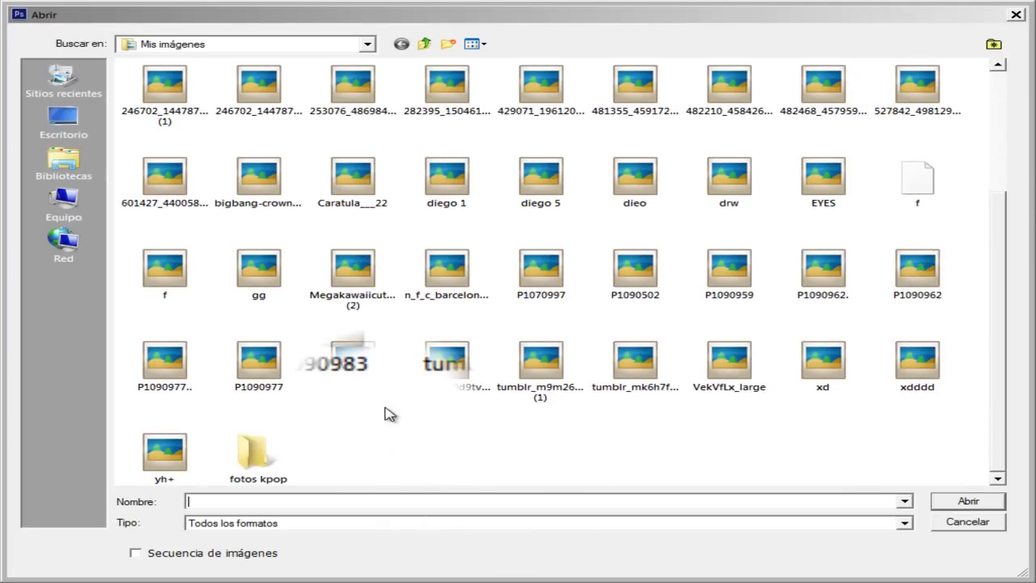
{"action": "mouse_move", "coordinate": [999, 259]}
{"action": "left_mouse_down"}
{"action": "mouse_move", "coordinate": [1001, 135]}
{"action": "mouse_move", "coordinate": [1001, 351]}
{"action": "left_mouse_up"}
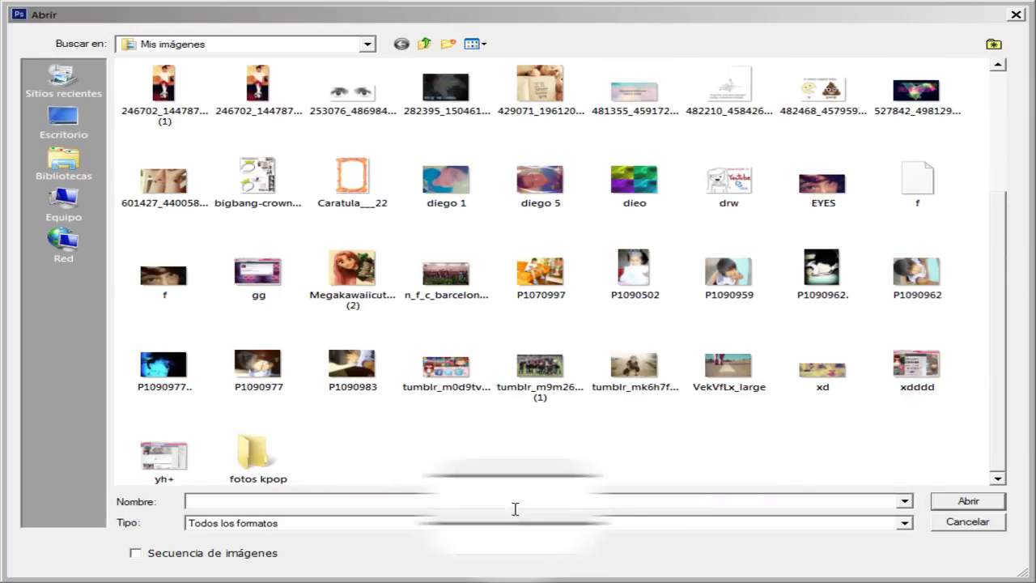
{"action": "left_click", "coordinate": [634, 376]}
{"action": "left_click", "coordinate": [971, 501]}
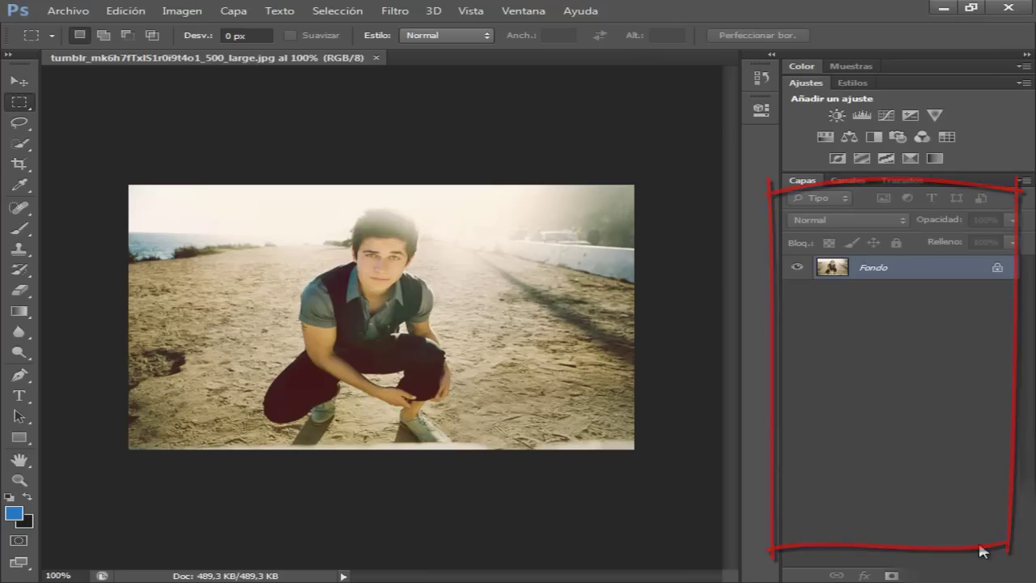
Step: Add empty layer Capa 1 above Fondo and show the fill/adjustment layer menu
{"action": "left_click", "coordinate": [980, 577]}
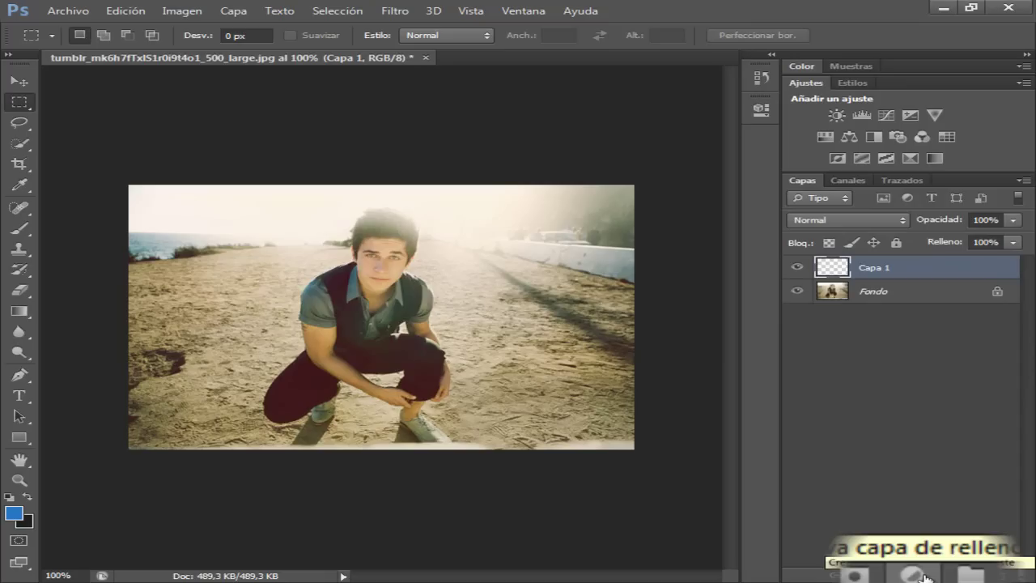
{"action": "left_click", "coordinate": [925, 577]}
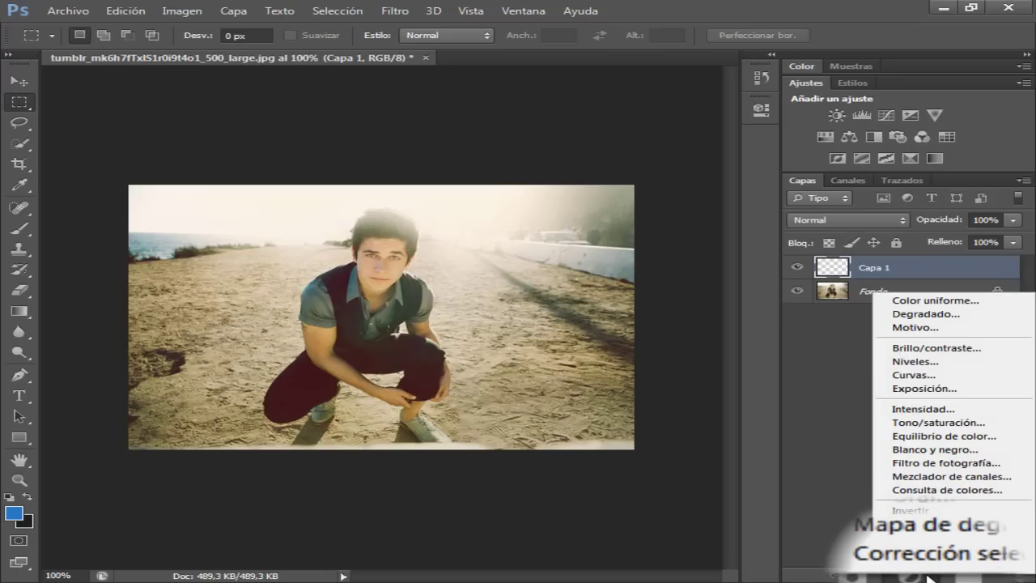
Step: Add a Color uniforme fill layer in dark green, hex 07142
{"action": "left_click", "coordinate": [921, 304]}
{"action": "double_click", "coordinate": [566, 402]}
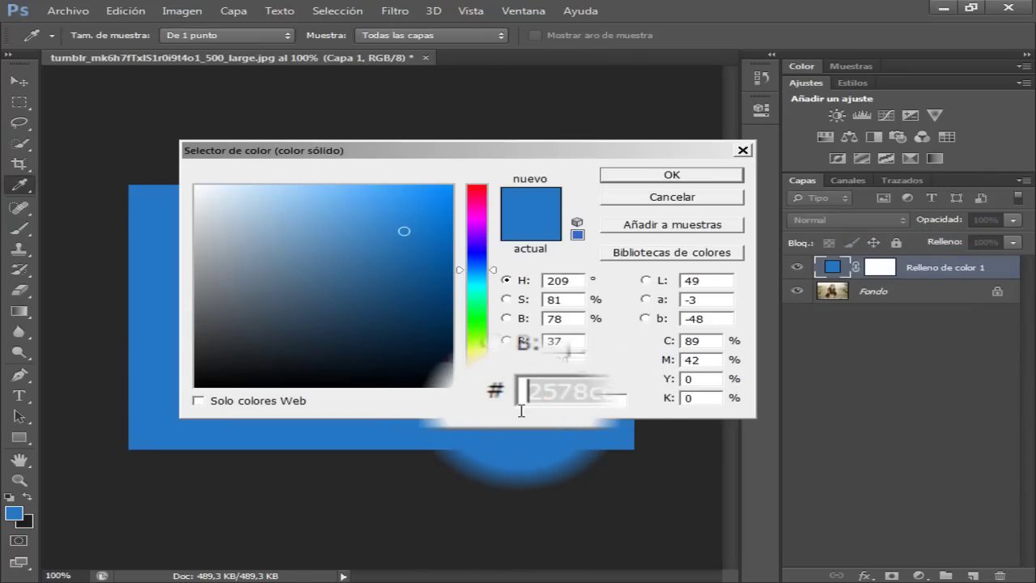
{"action": "key", "text": "BackSpace"}
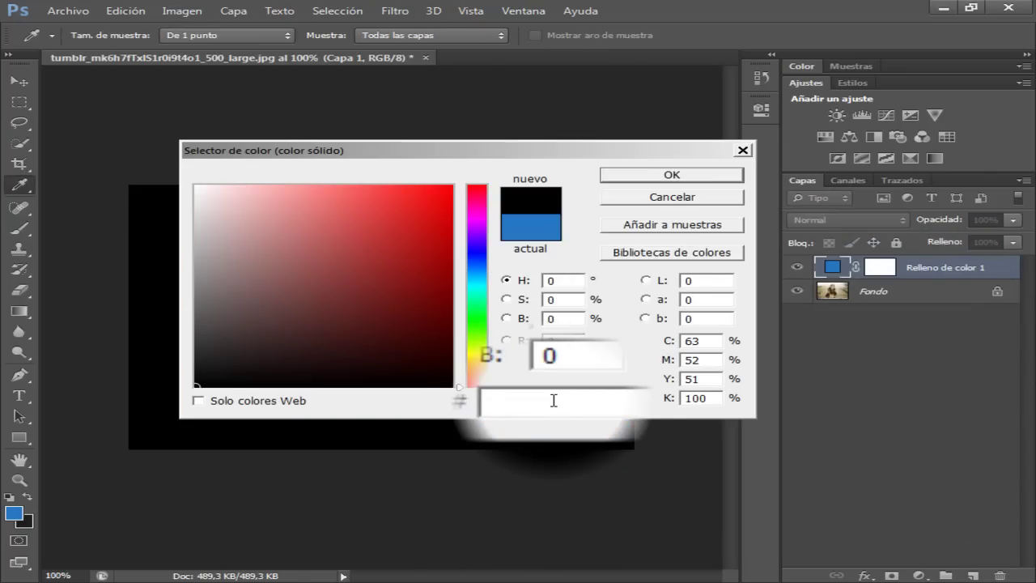
{"action": "type", "text": "07"}
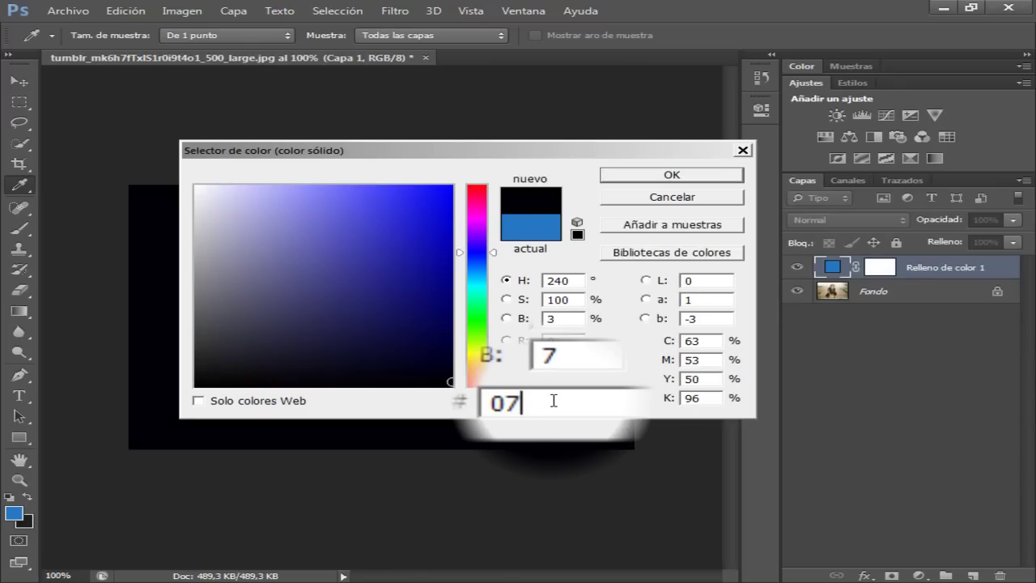
{"action": "type", "text": "142"}
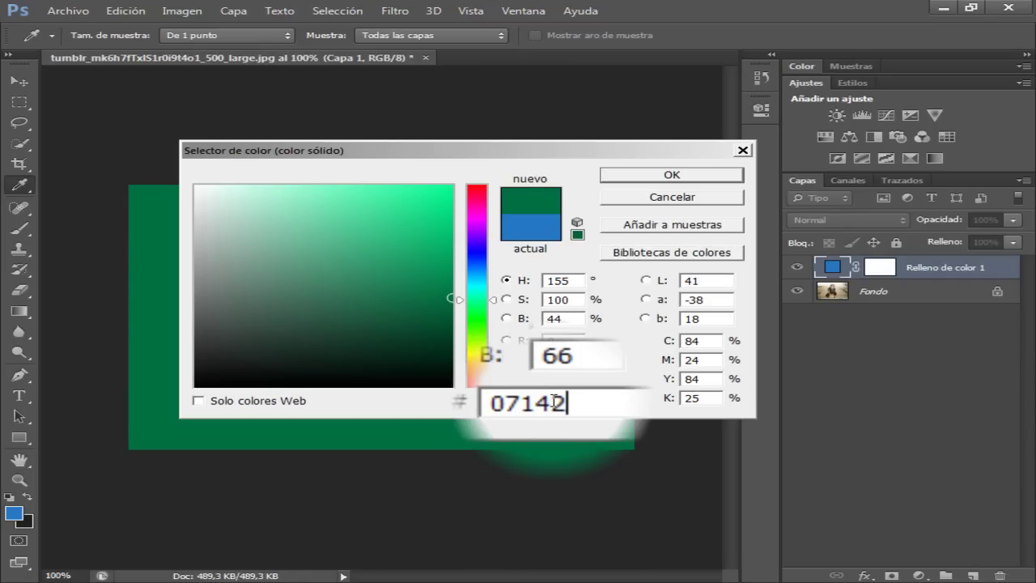
{"action": "key", "text": "Return"}
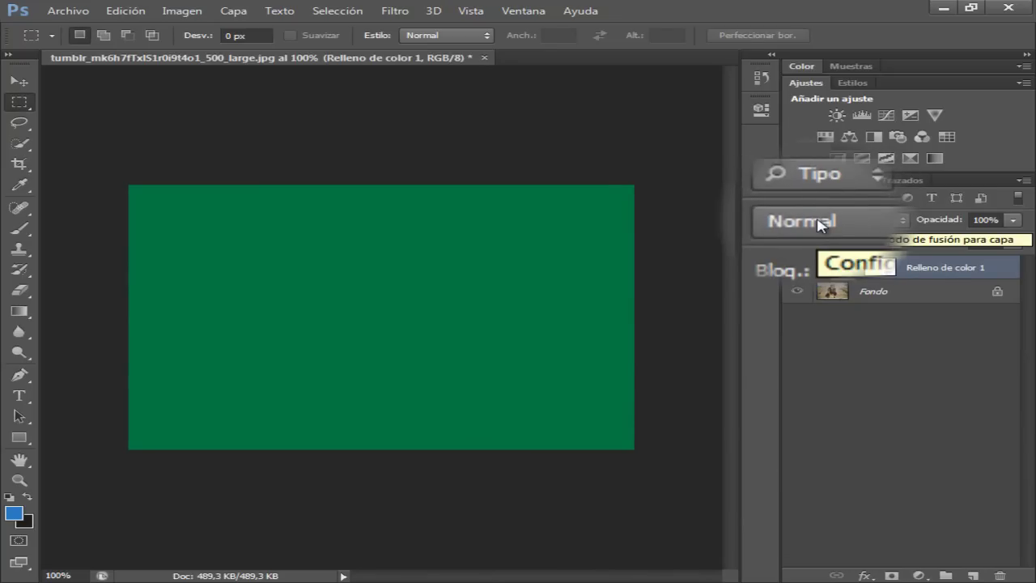
Step: Set Relleno de color 1 to Restar blend mode at 72% opacity
{"action": "left_click", "coordinate": [820, 225]}
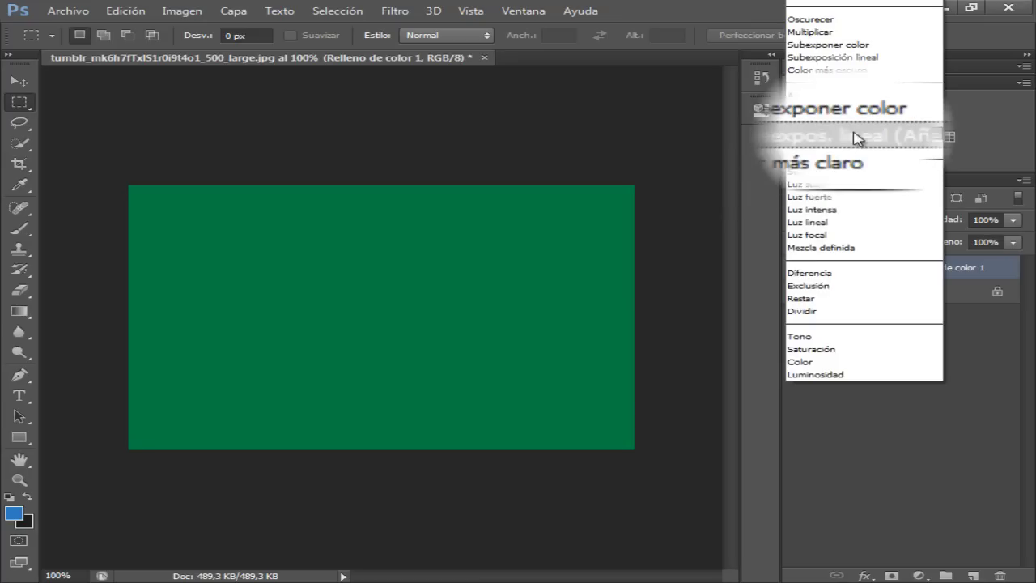
{"action": "left_click", "coordinate": [809, 299]}
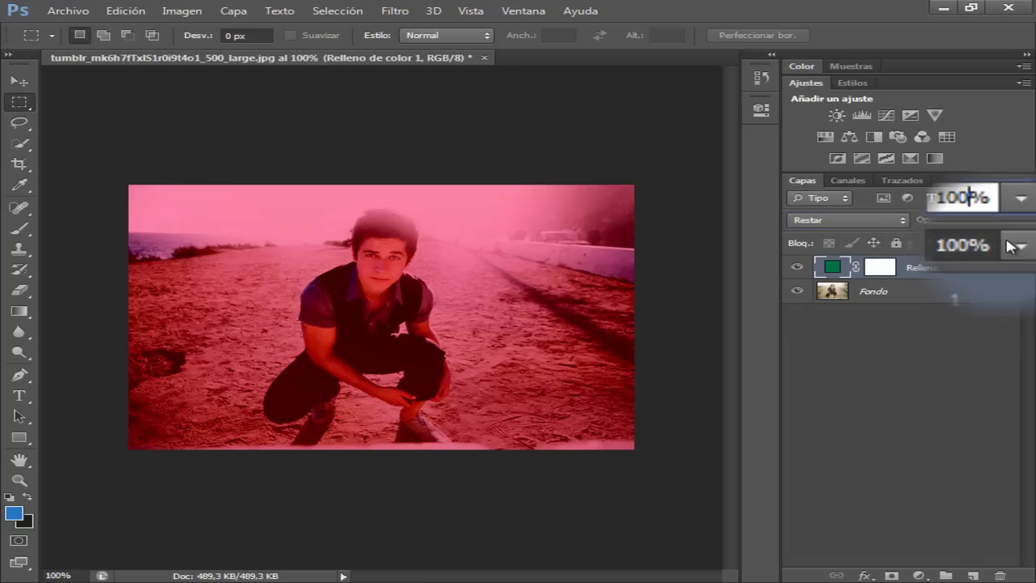
{"action": "key", "text": "BackSpace"}
{"action": "key", "text": "BackSpace"}
{"action": "key", "text": "BackSpace"}
{"action": "type", "text": "72"}
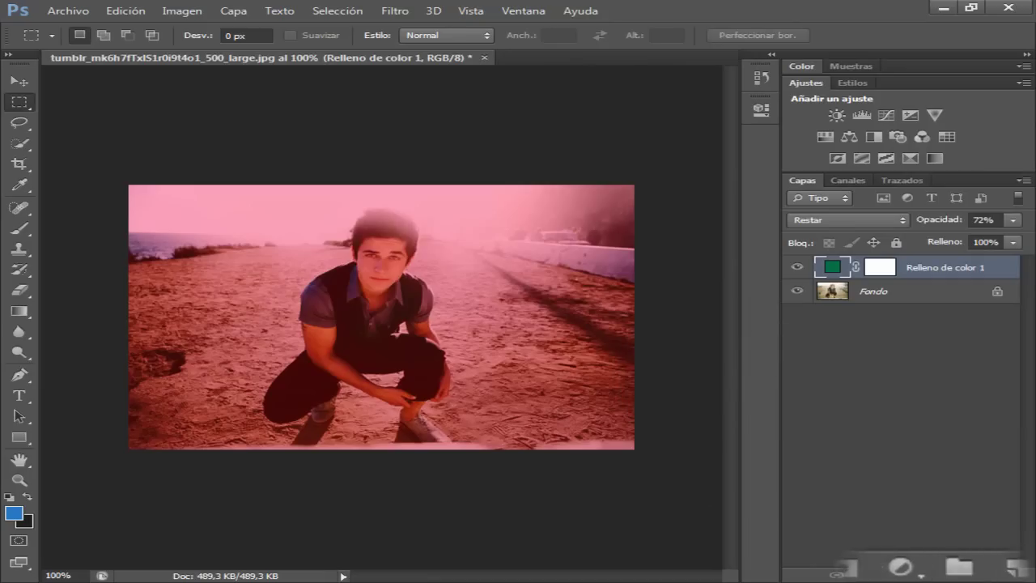
{"action": "left_click", "coordinate": [921, 576]}
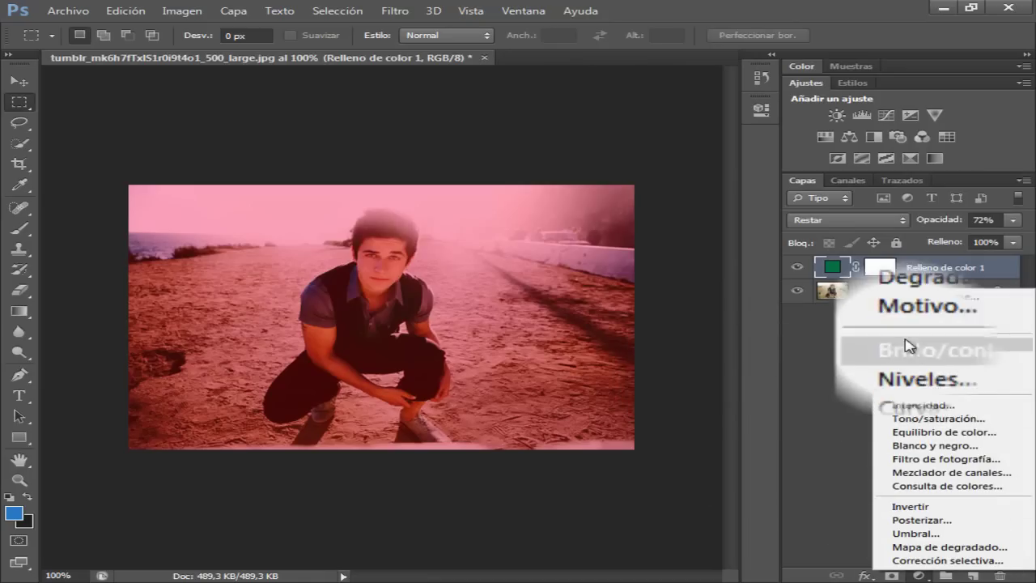
Step: Add a Niveles adjustment layer with the Más claro preset and collapse its Properties panel
{"action": "left_click", "coordinate": [946, 359]}
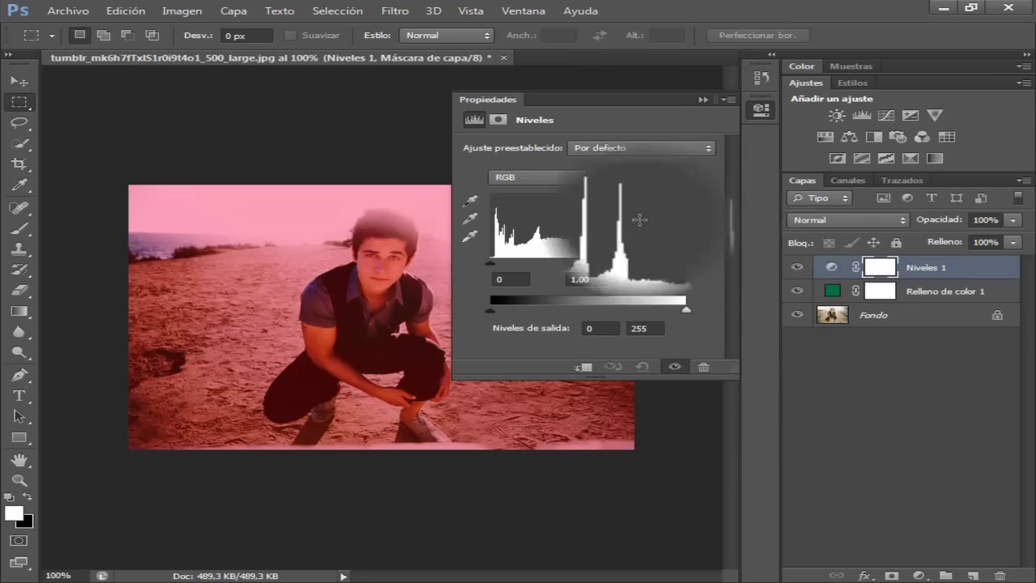
{"action": "left_click", "coordinate": [612, 151]}
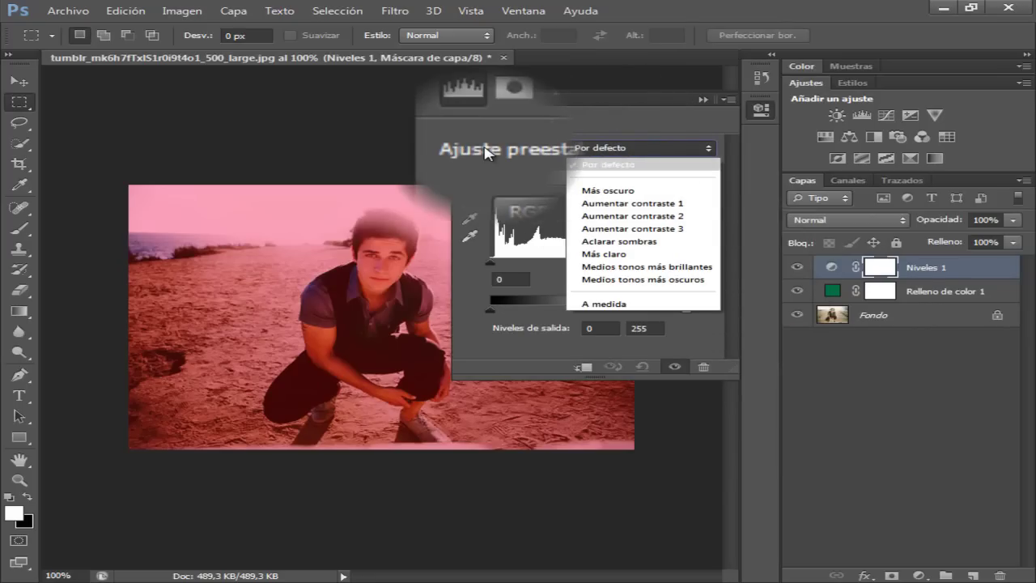
{"action": "left_click", "coordinate": [603, 252]}
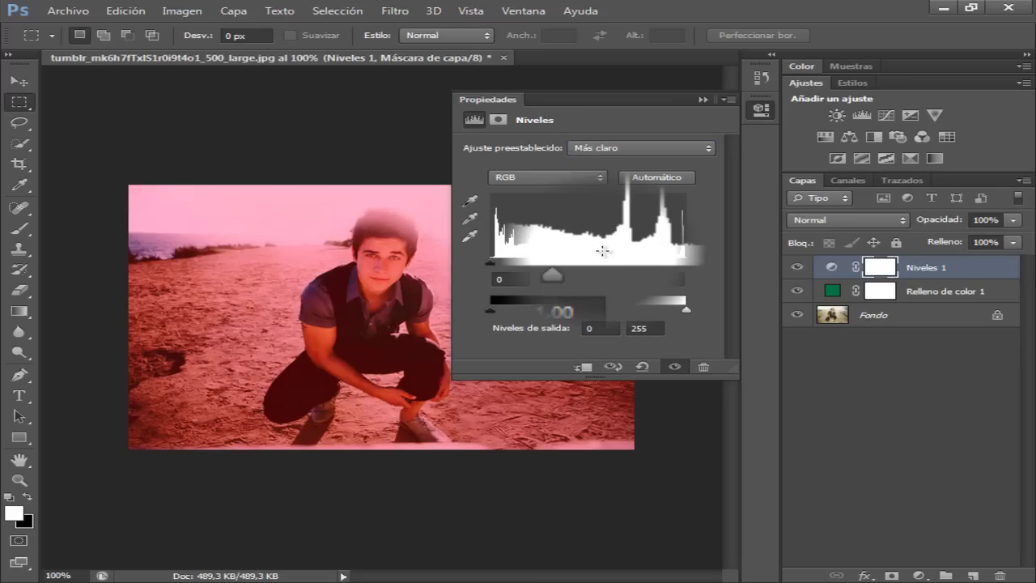
{"action": "left_click", "coordinate": [702, 99]}
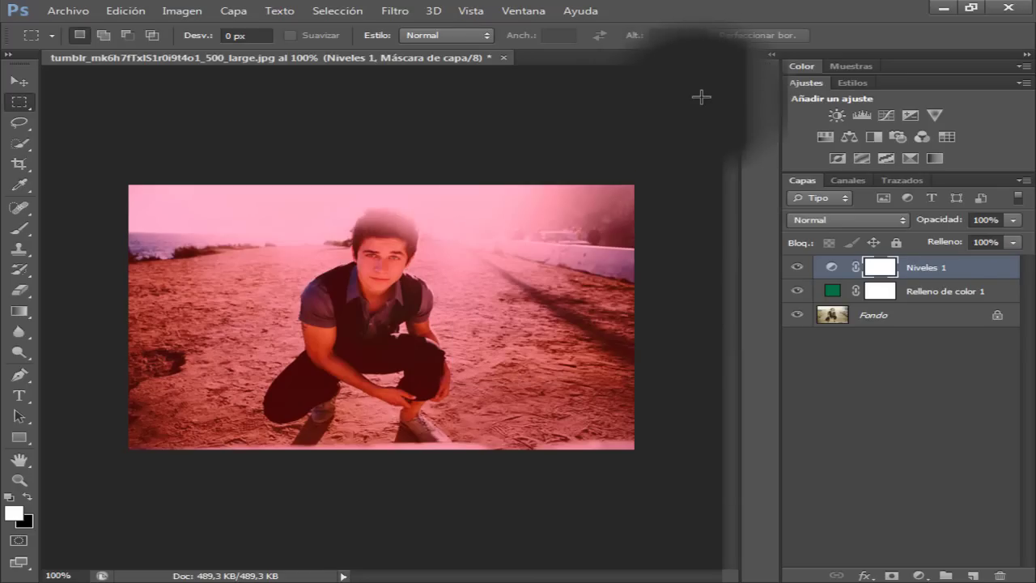
{"action": "left_click", "coordinate": [910, 574]}
Step: Add a second solid colour fill layer in salmon, hex de9b83
{"action": "left_click", "coordinate": [891, 291]}
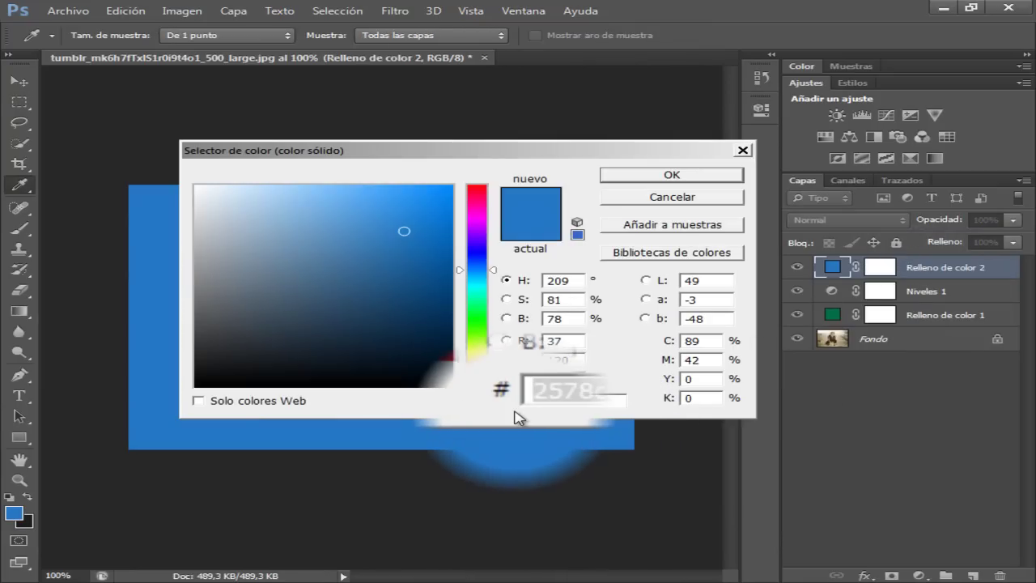
{"action": "key", "text": "BackSpace"}
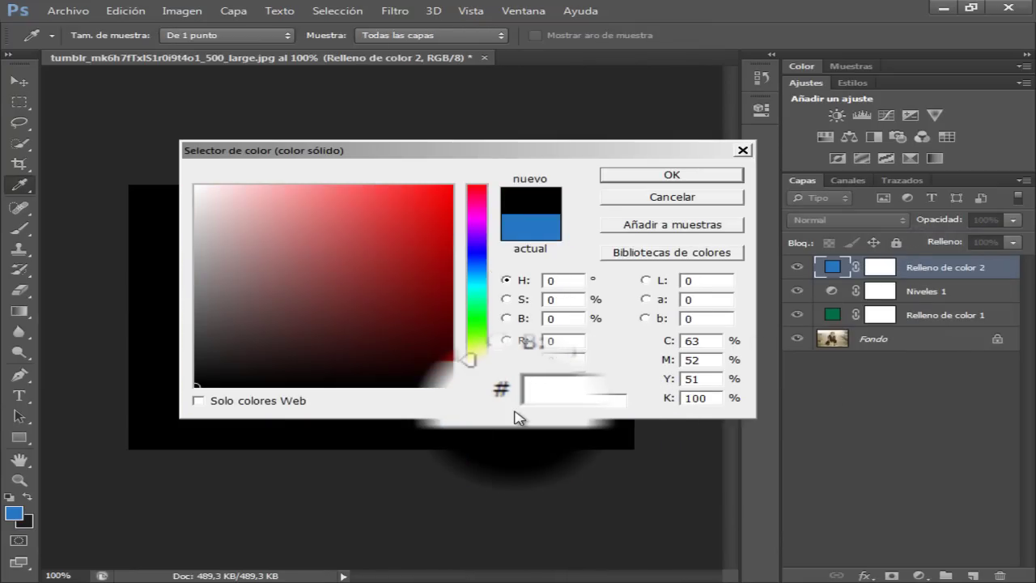
{"action": "type", "text": "de"}
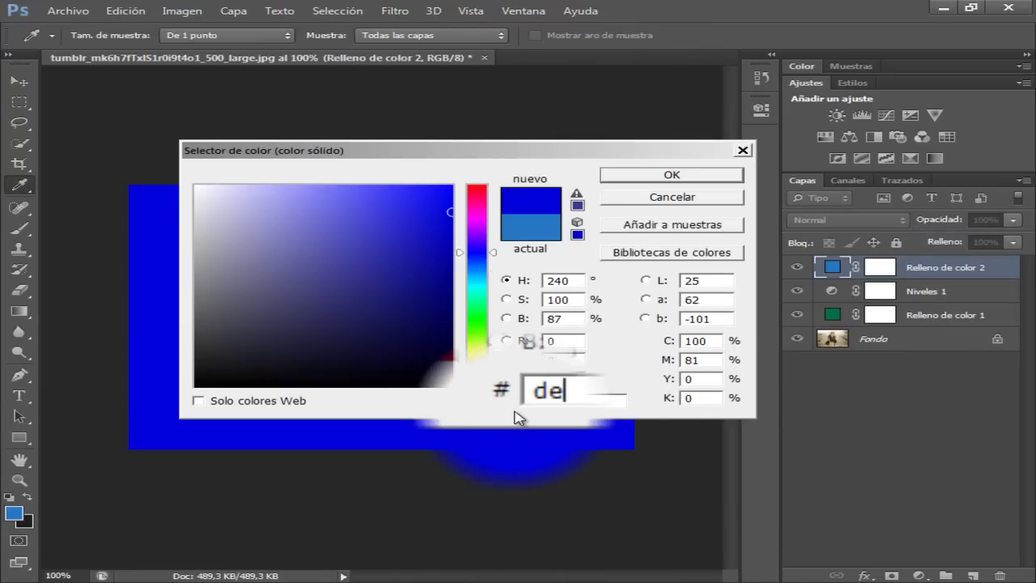
{"action": "type", "text": "9b"}
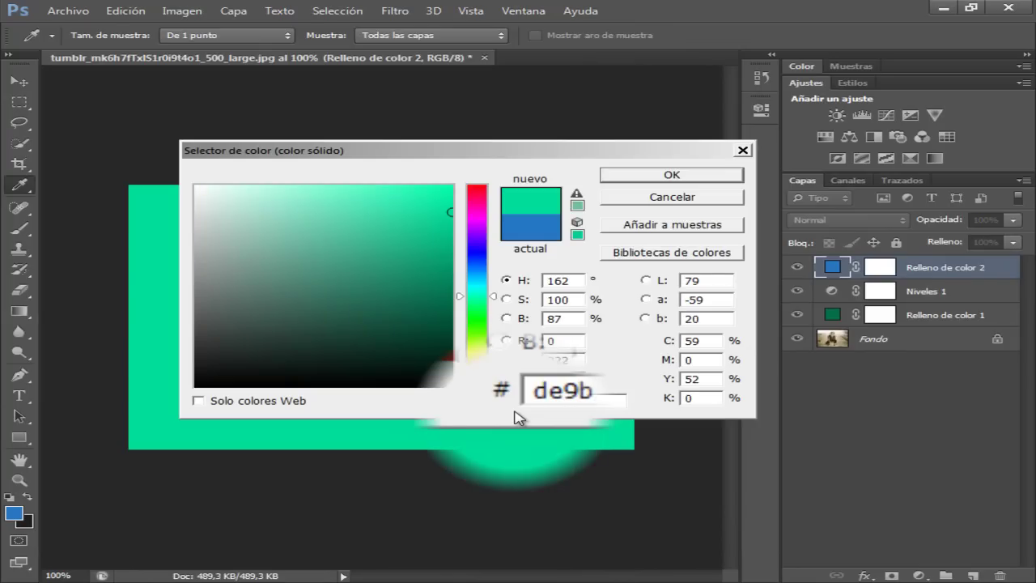
{"action": "type", "text": "83"}
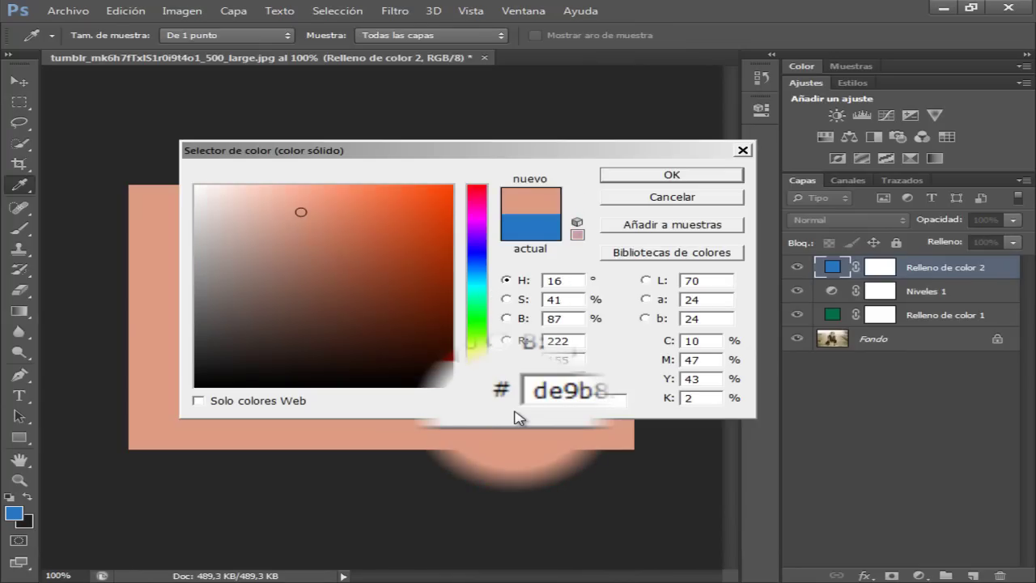
{"action": "key", "text": "Return"}
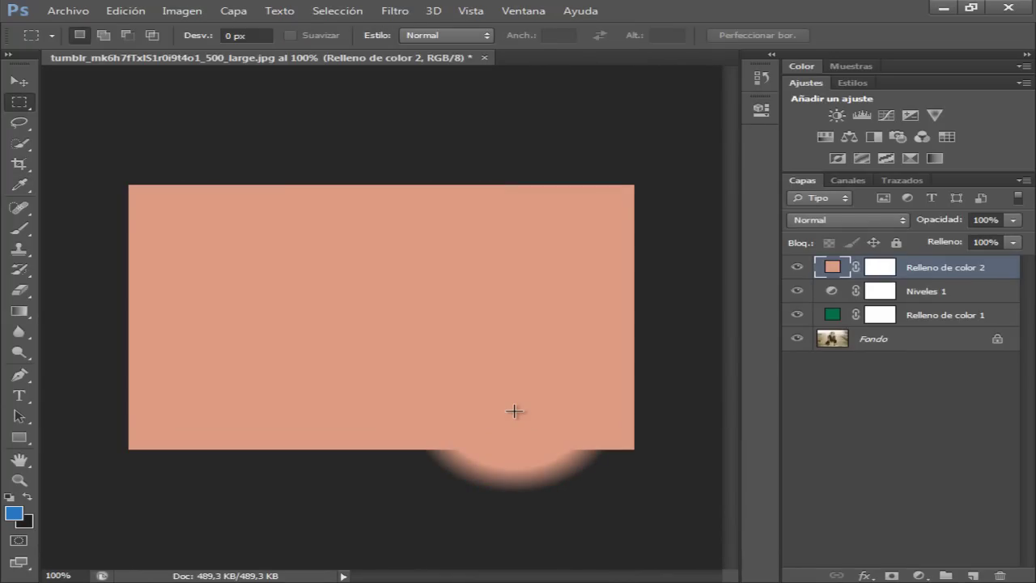
Step: Set Relleno de color 2 to Oscurecer blend mode at 87% opacity
{"action": "left_click", "coordinate": [833, 221]}
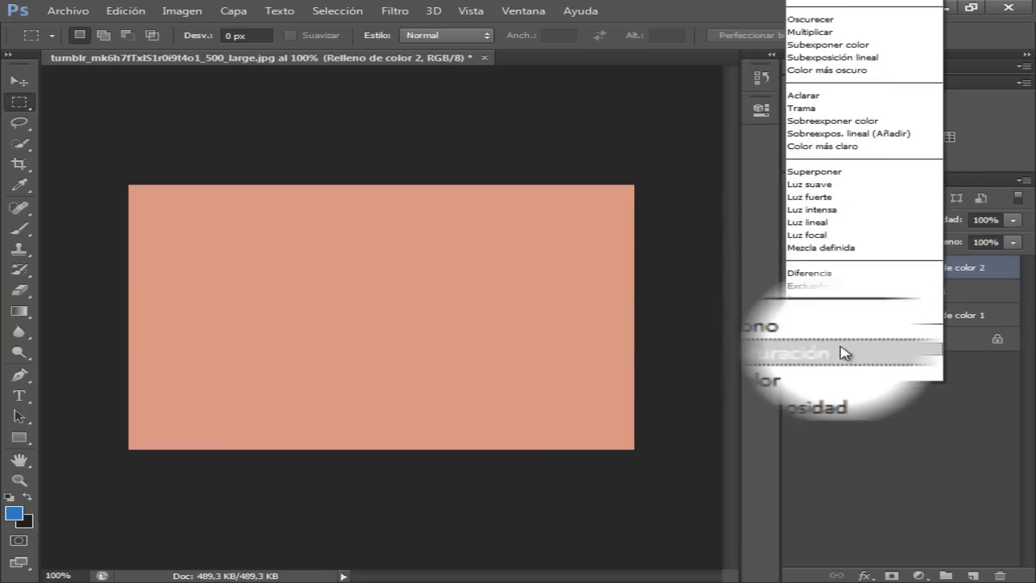
{"action": "left_click", "coordinate": [828, 18]}
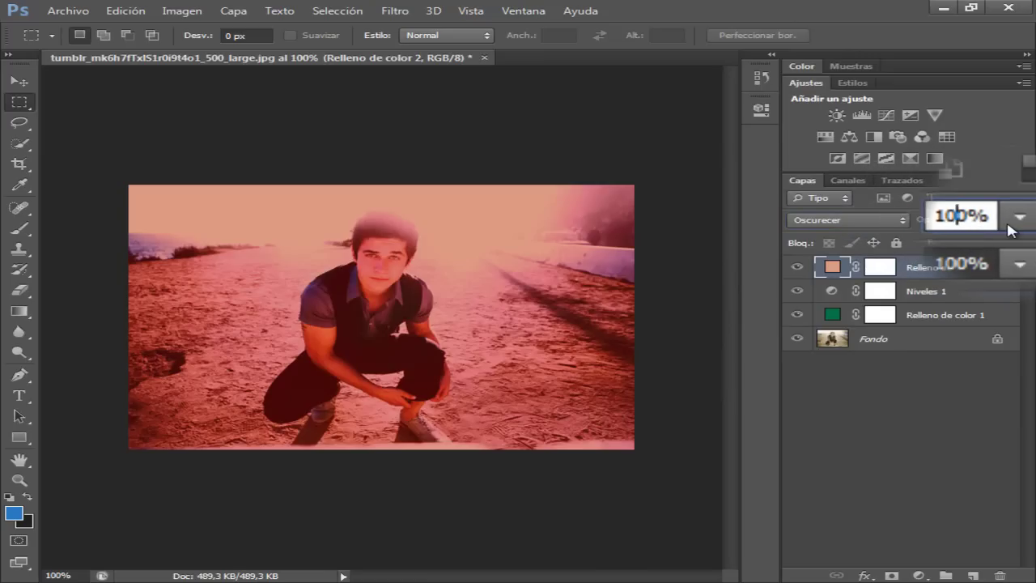
{"action": "key", "text": "BackSpace"}
{"action": "key", "text": "BackSpace"}
{"action": "key", "text": "Delete"}
{"action": "type", "text": "87"}
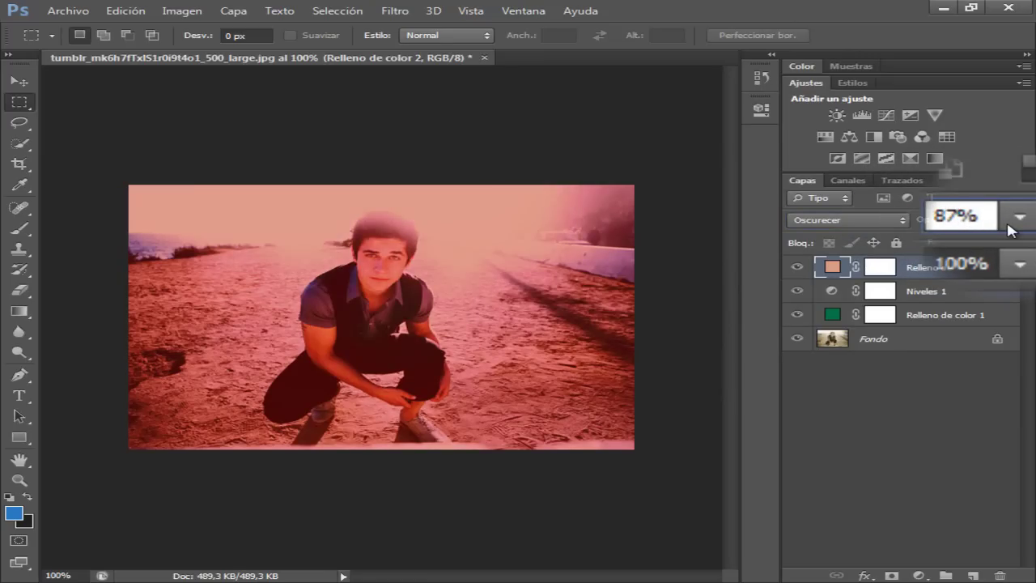
{"action": "type", "text": "84"}
{"action": "key", "text": "Return"}
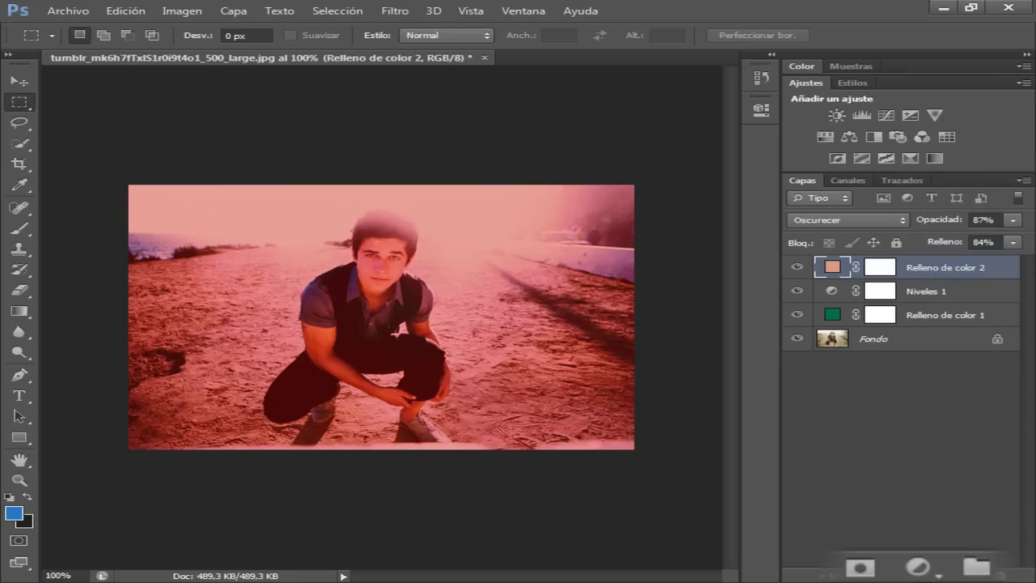
Step: Add a third Color uniforme fill layer in pale pink, hex fed1eb
{"action": "left_click", "coordinate": [915, 576]}
{"action": "left_click", "coordinate": [913, 300]}
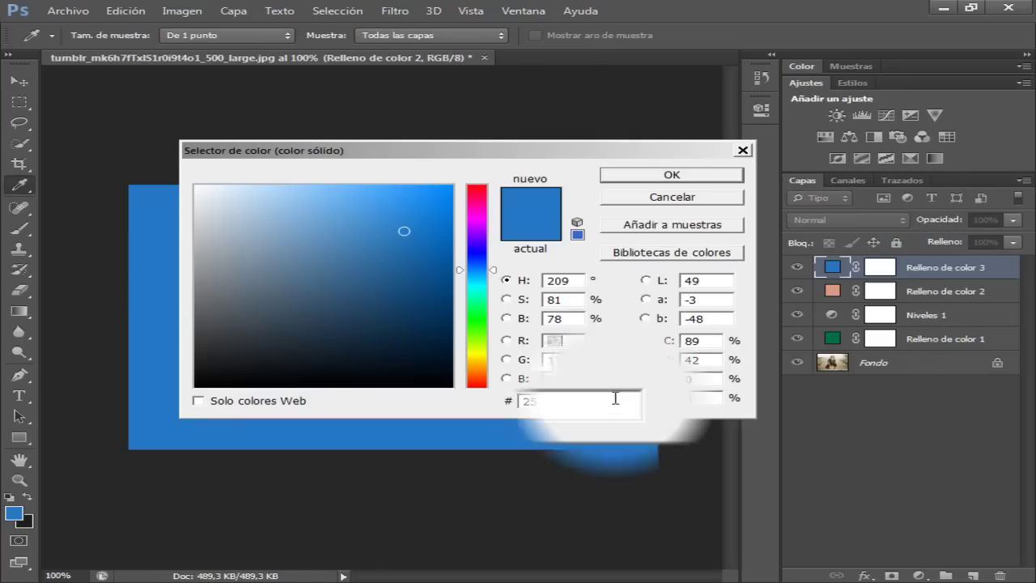
{"action": "key", "text": "BackSpace"}
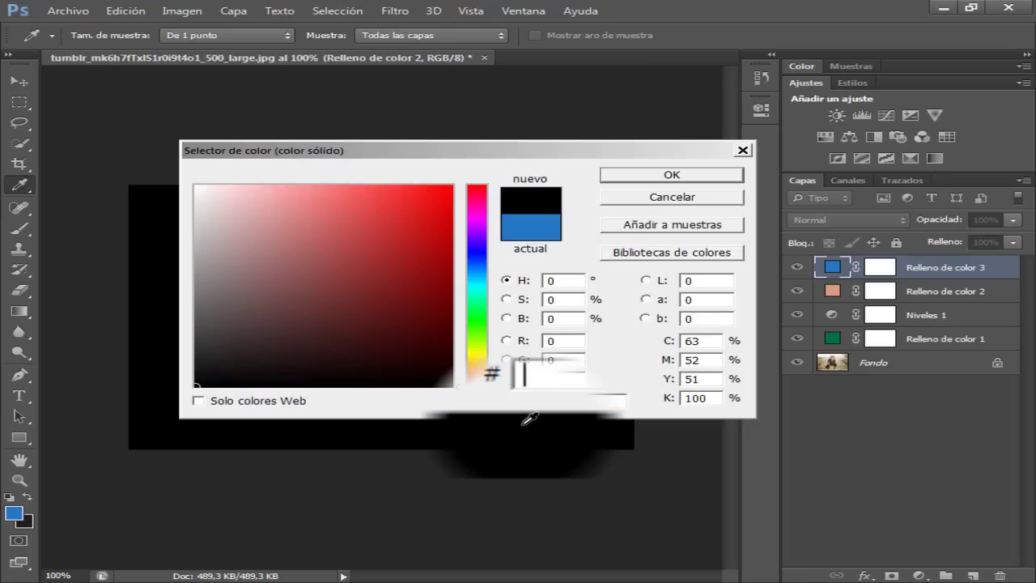
{"action": "type", "text": "fed"}
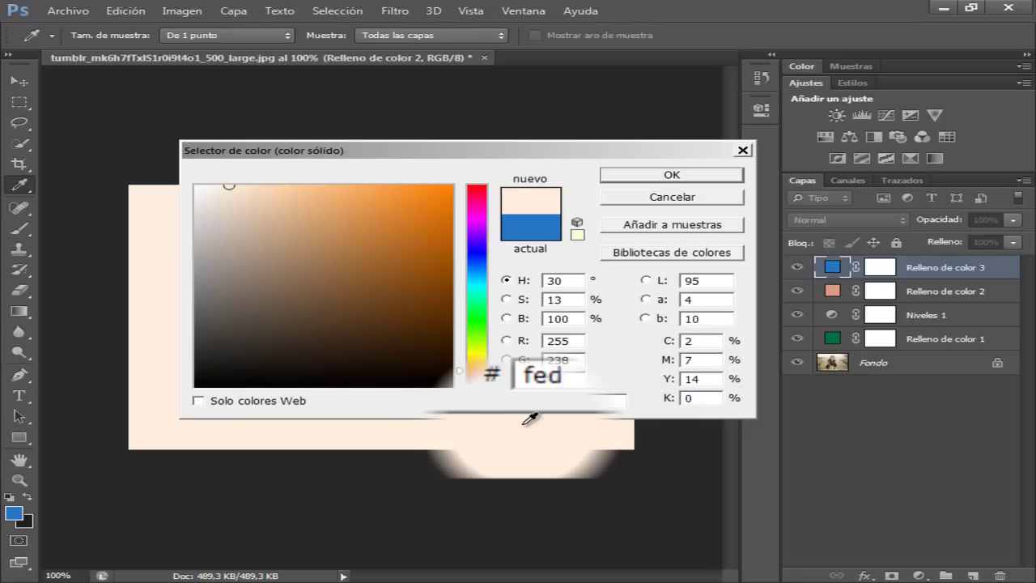
{"action": "type", "text": "1e"}
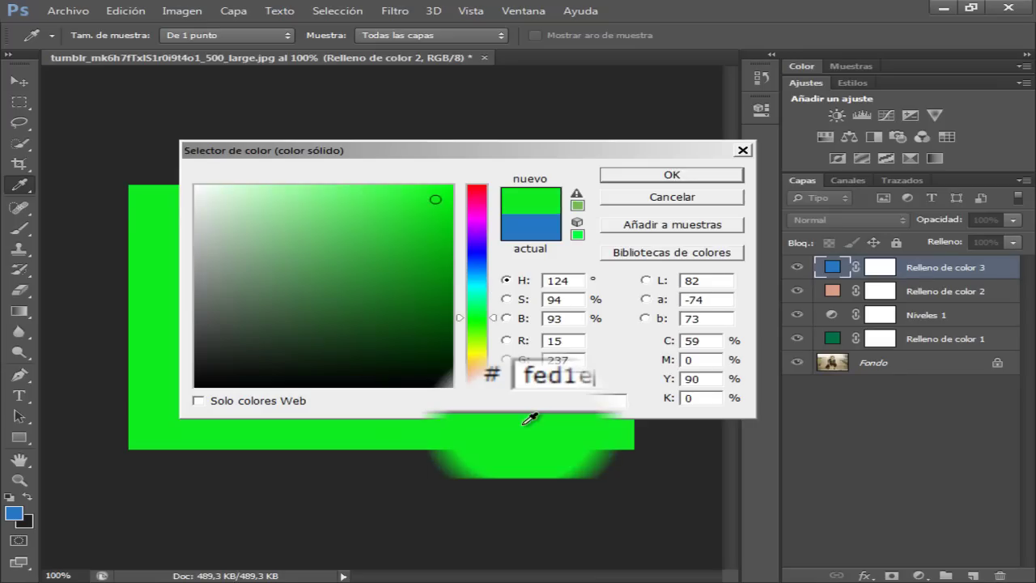
{"action": "type", "text": "b"}
{"action": "key", "text": "Return"}
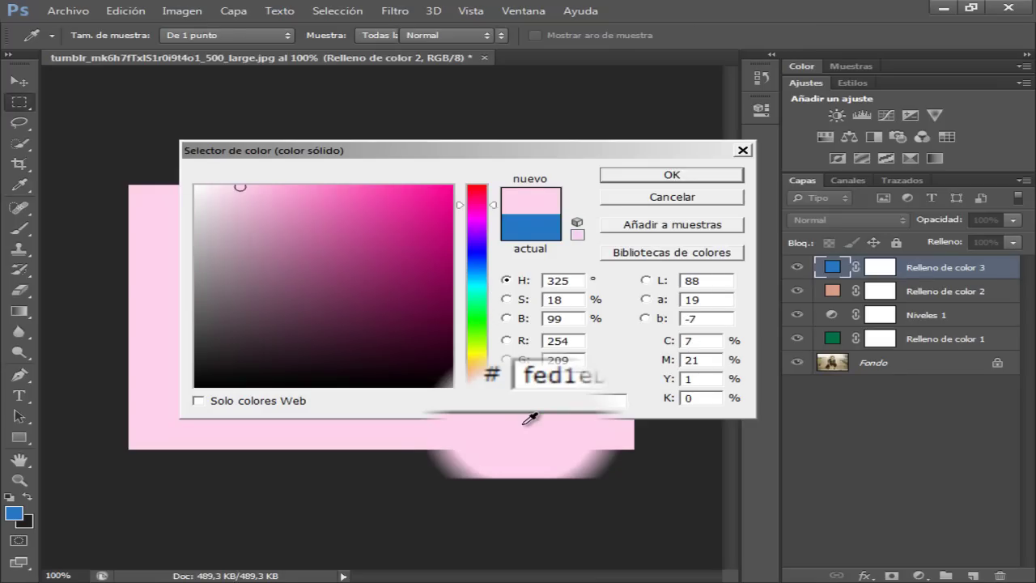
Step: Switch Relleno de color 3's blend mode to Luz suave
{"action": "left_click", "coordinate": [812, 223]}
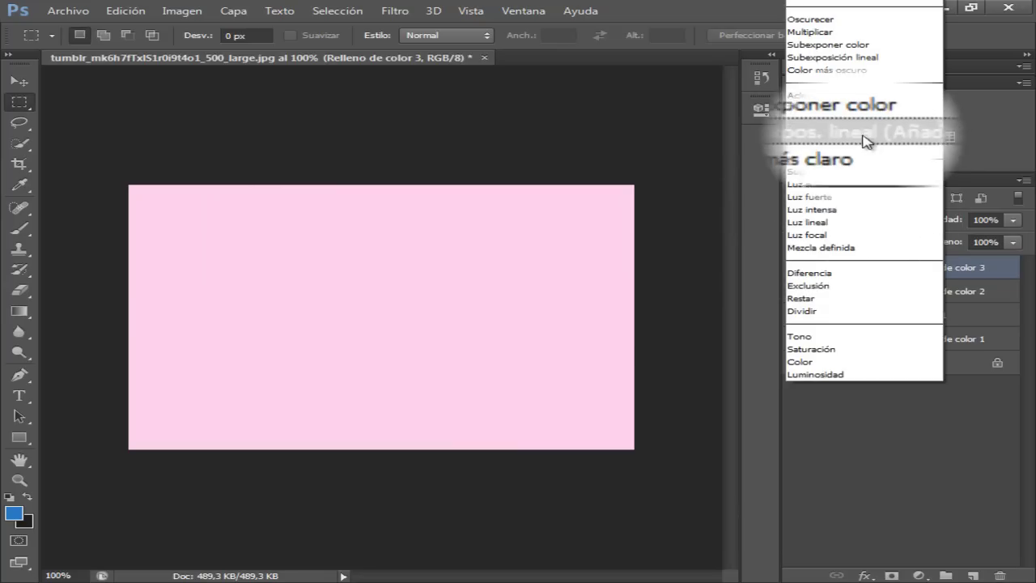
{"action": "left_click", "coordinate": [865, 188]}
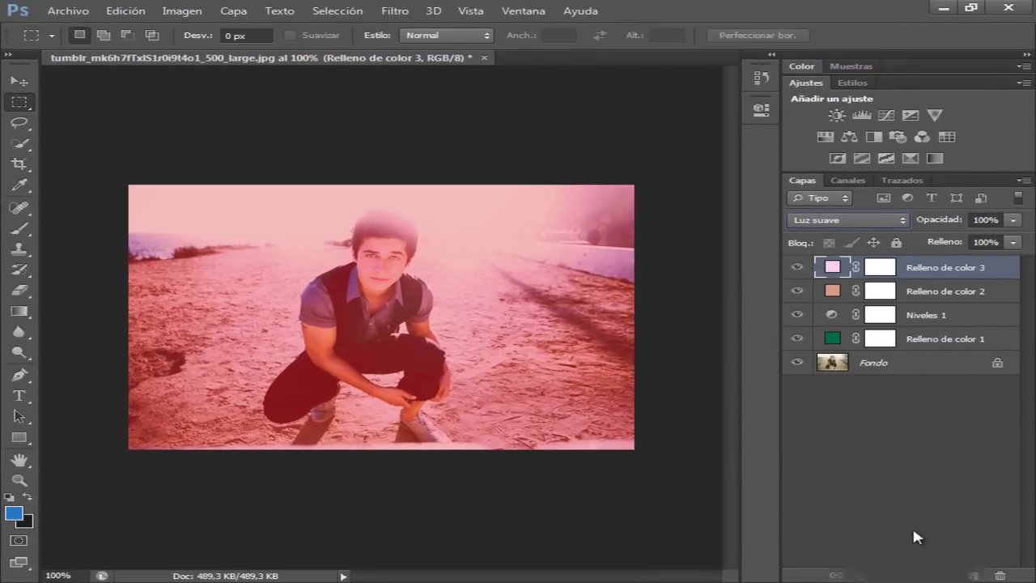
Step: Add a Color uniforme fill layer with hex 070142, creating Relleno de color 4
{"action": "left_click", "coordinate": [918, 575]}
{"action": "left_click", "coordinate": [935, 304]}
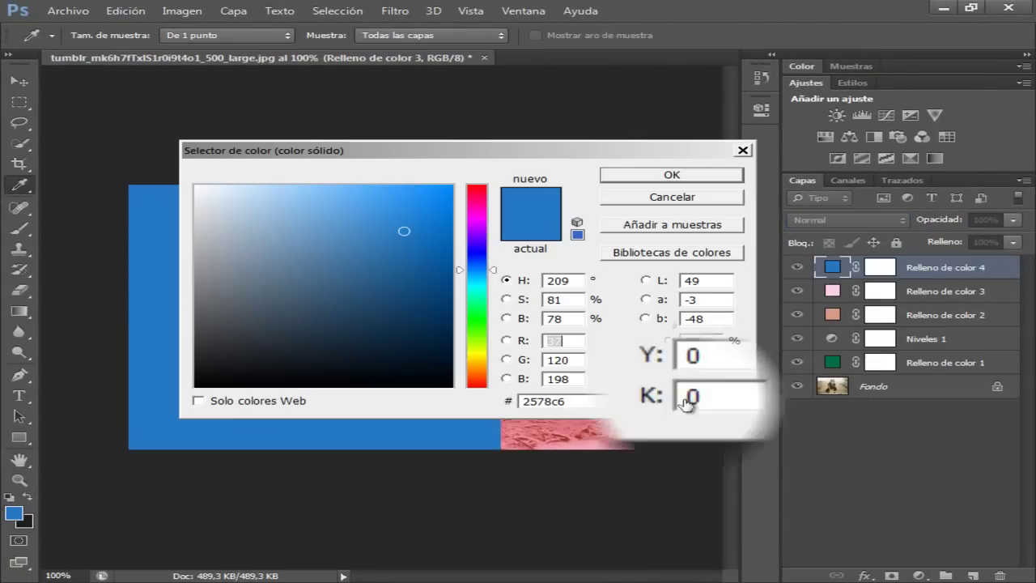
{"action": "type", "text": "0"}
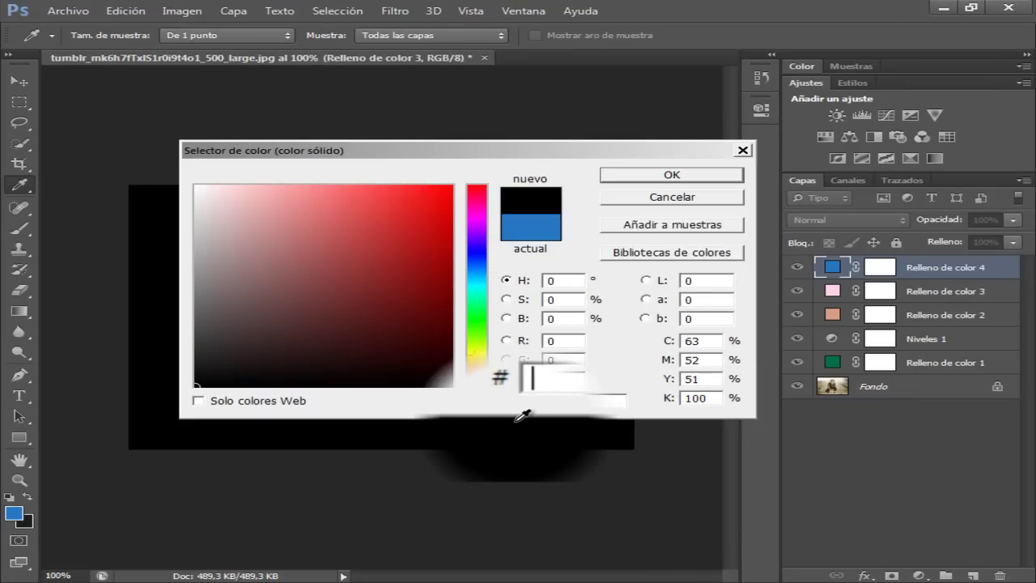
{"action": "type", "text": "7"}
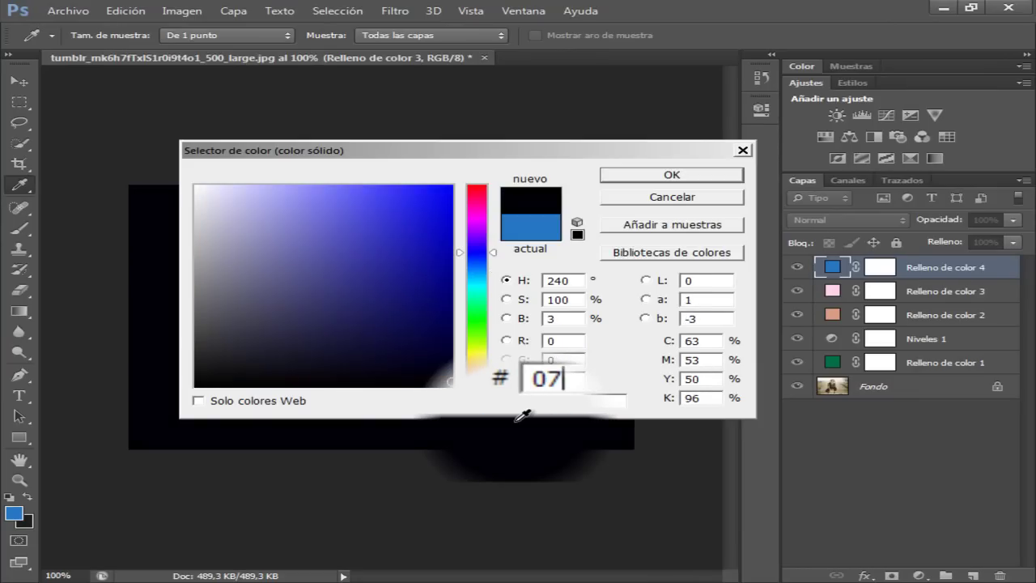
{"action": "type", "text": "014"}
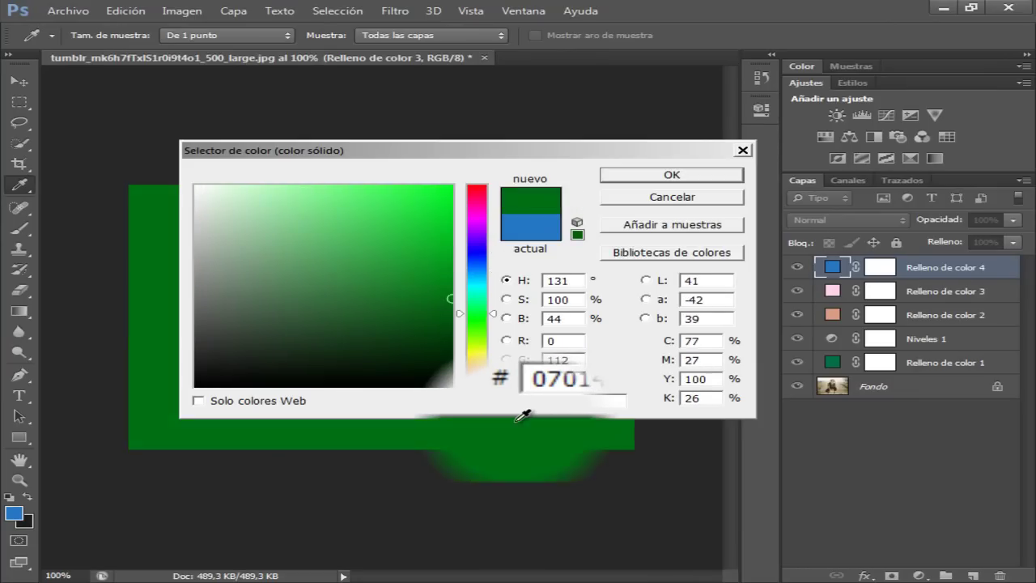
{"action": "type", "text": "2"}
{"action": "key", "text": "Return"}
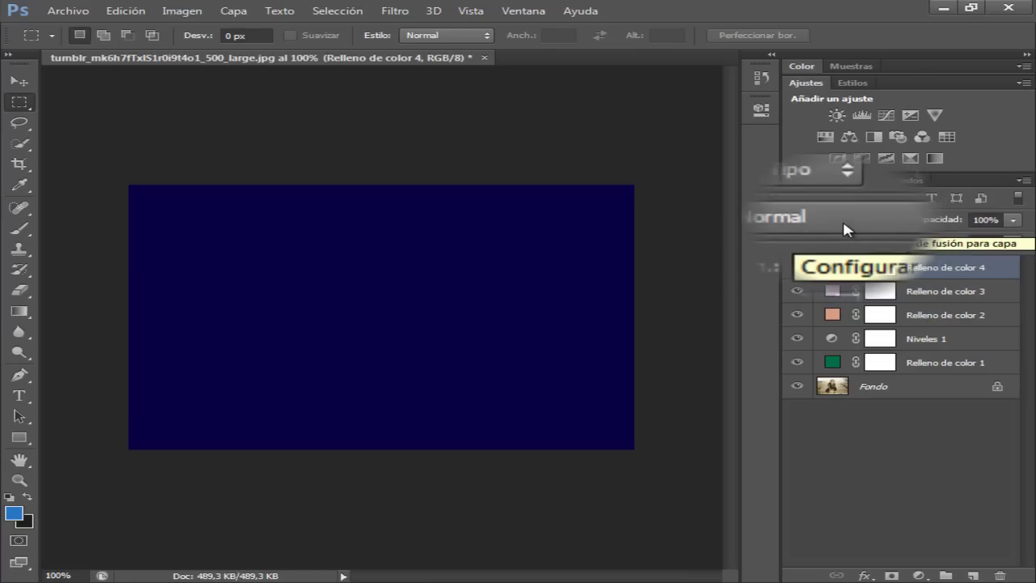
Step: Set Relleno de color 4's blend mode to Trama
{"action": "left_click", "coordinate": [843, 230]}
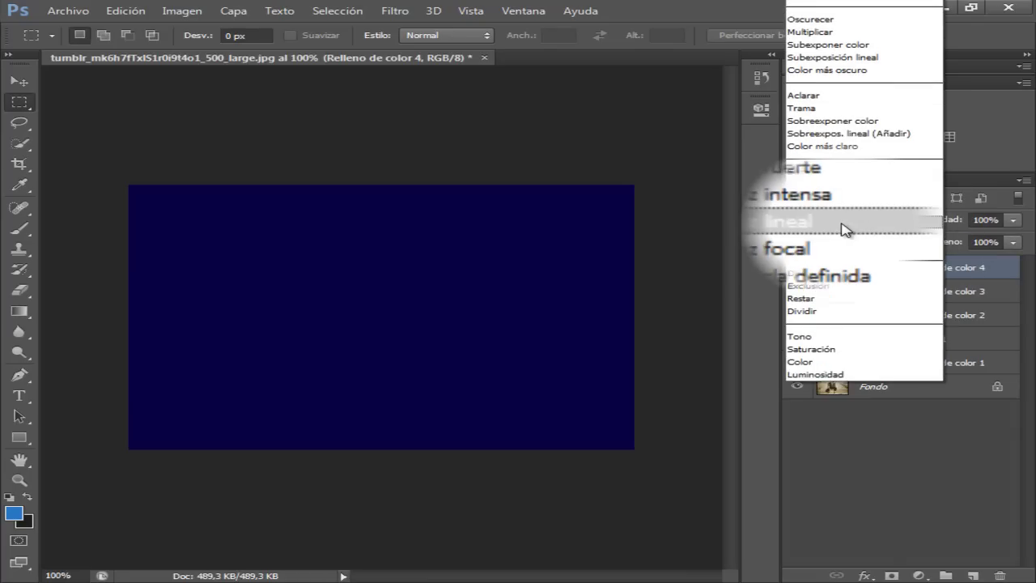
{"action": "left_click", "coordinate": [863, 108]}
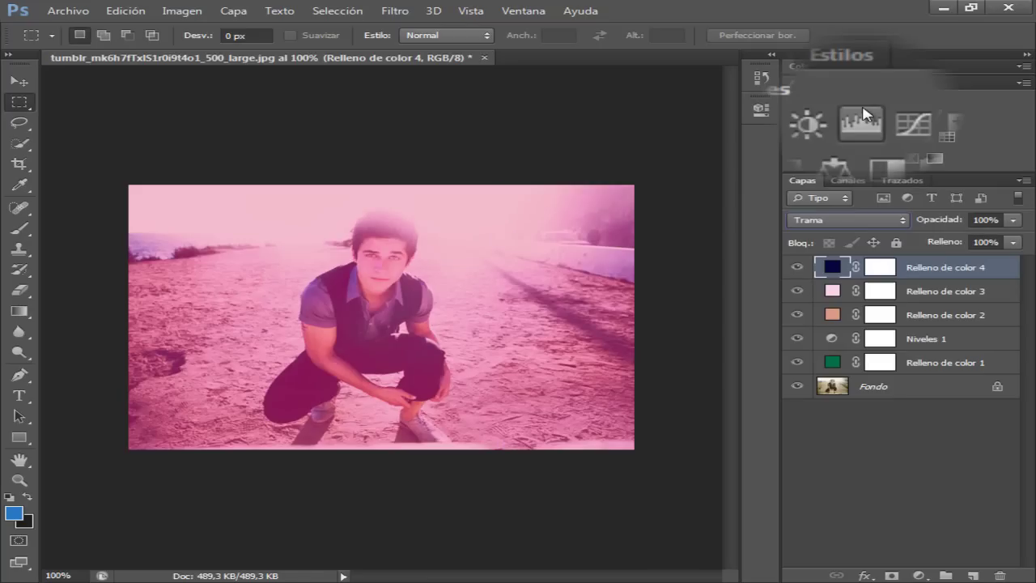